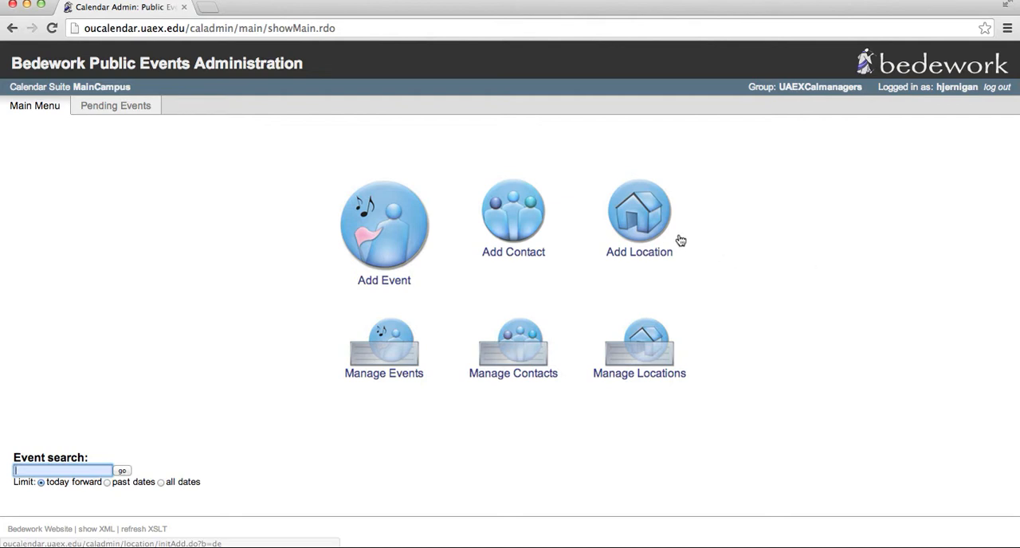
Start a new location and set its primary address to "University of Arkansas"
left_click(646, 228)
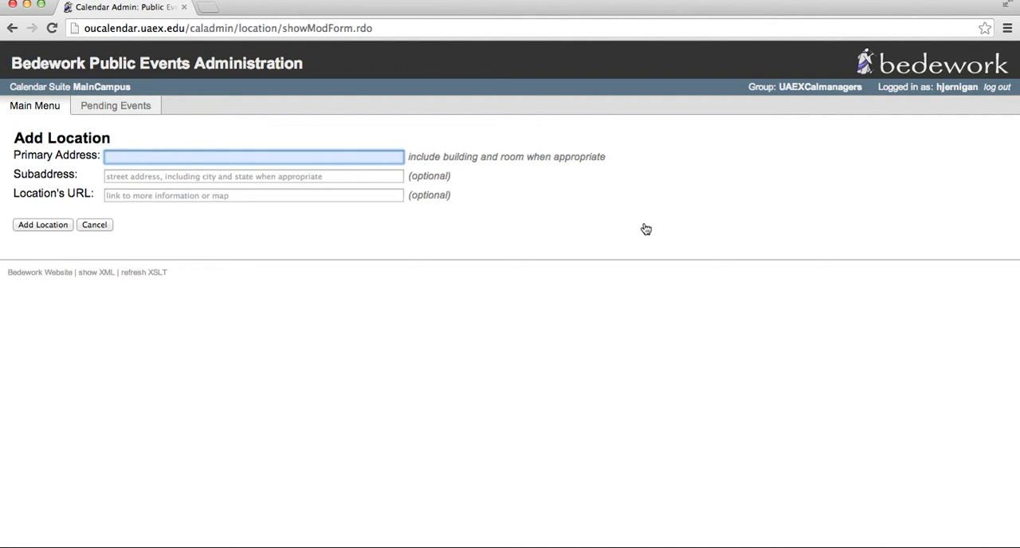
type("University of Arkansas")
Fill in the location's subaddress with the university's street, city, state and ZIP code
left_click(327, 173)
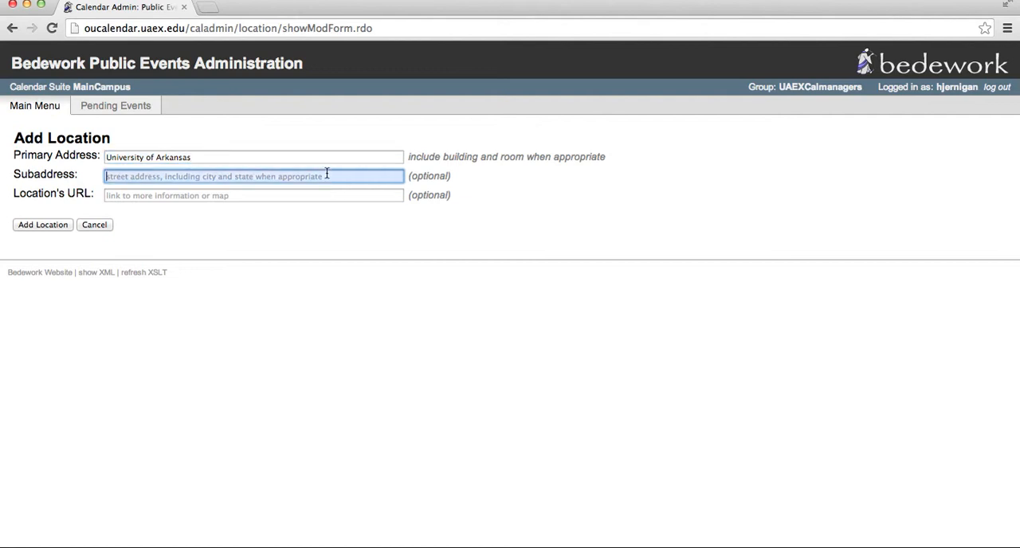
type("W Maple S")
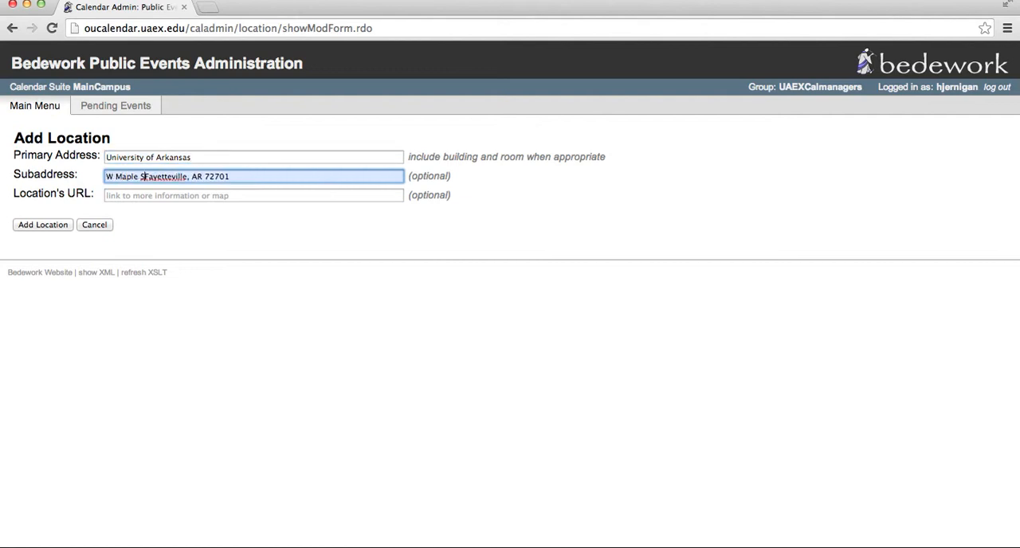
type("t. Fayetteville, AR 72701")
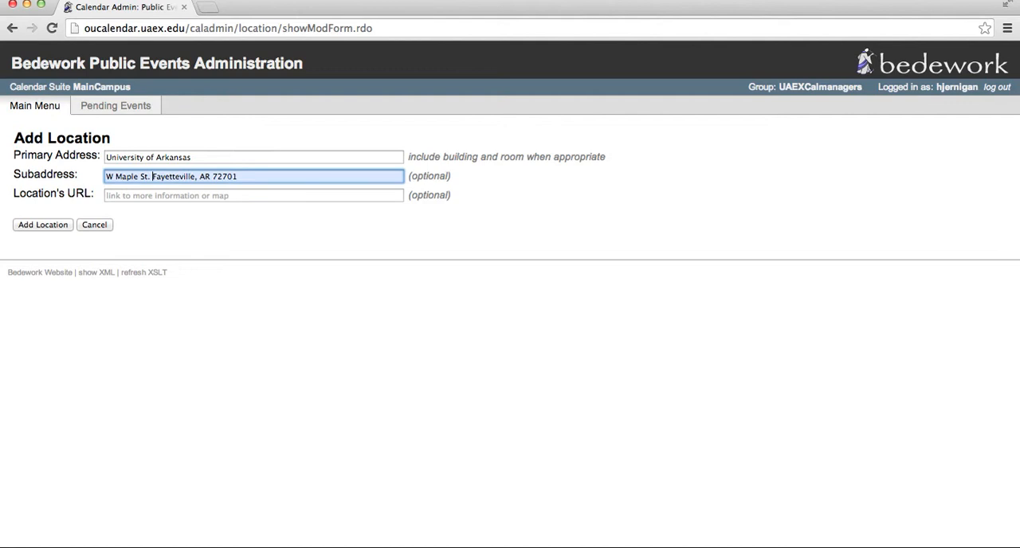
key("Tab")
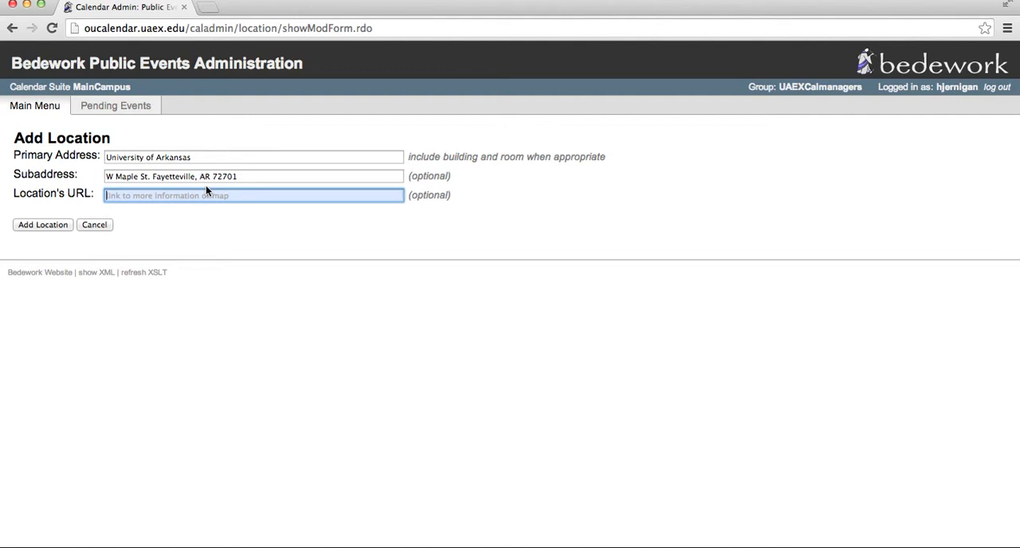
Open maps.google.com in a new browser tab, keeping the location form open
left_click(208, 10)
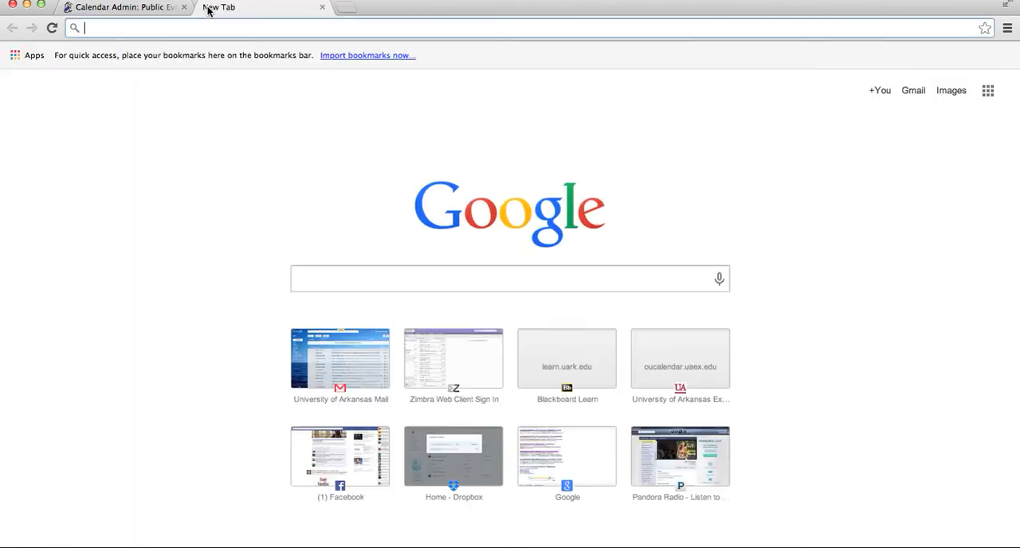
type("maps.")
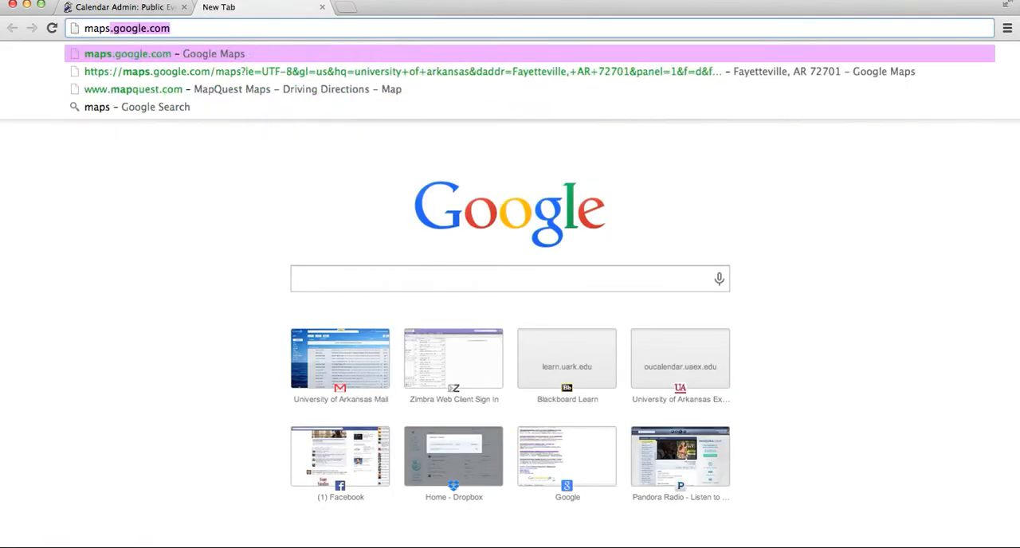
type("google.com")
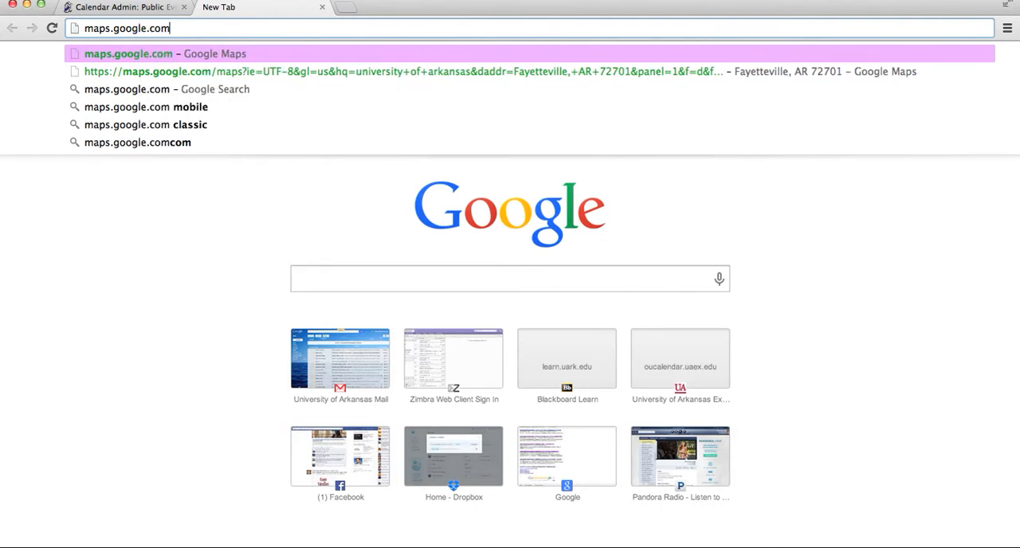
key("Return")
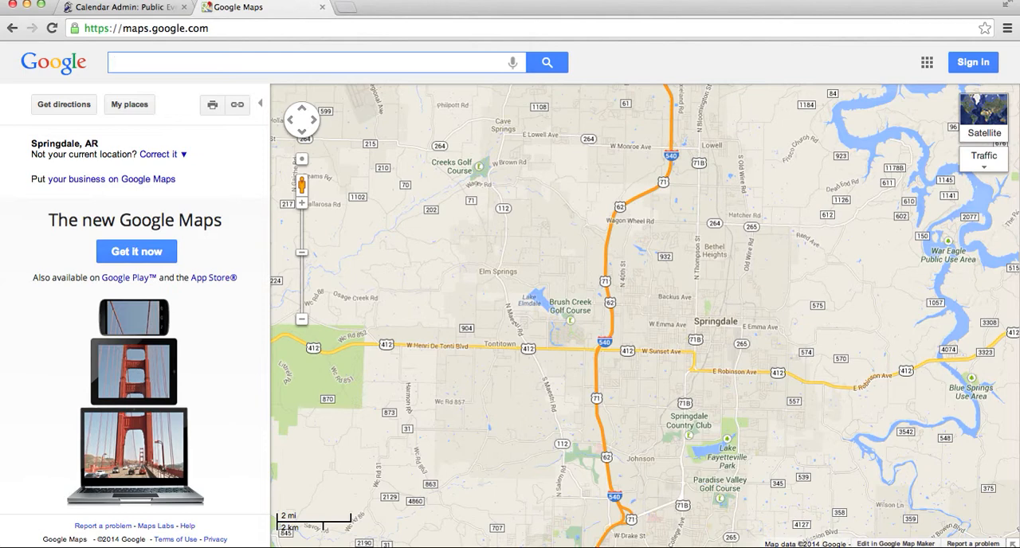
Find the University of Arkansas's West Maple Street entry on the map and bring up its shareable link for copying
type("University")
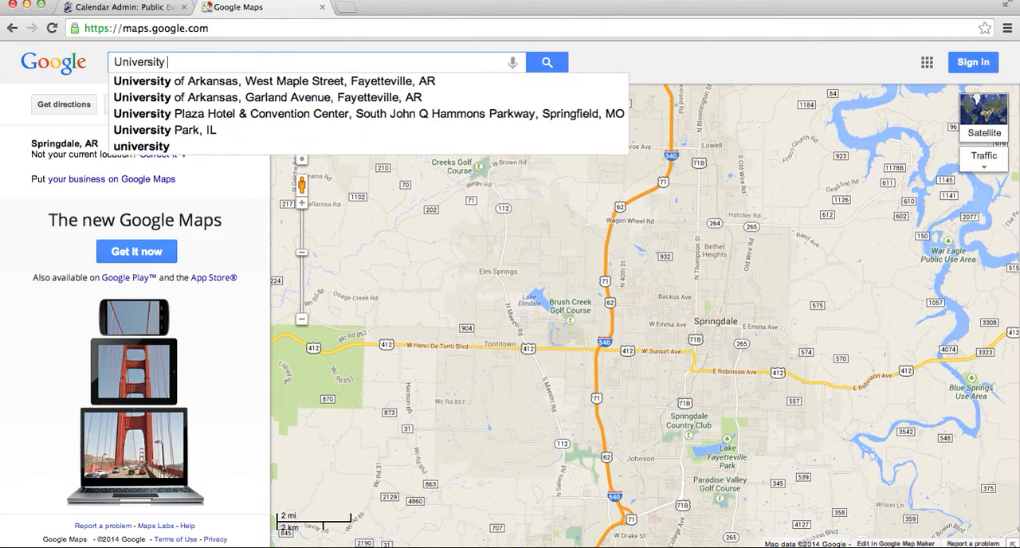
key("Down")
key("Return")
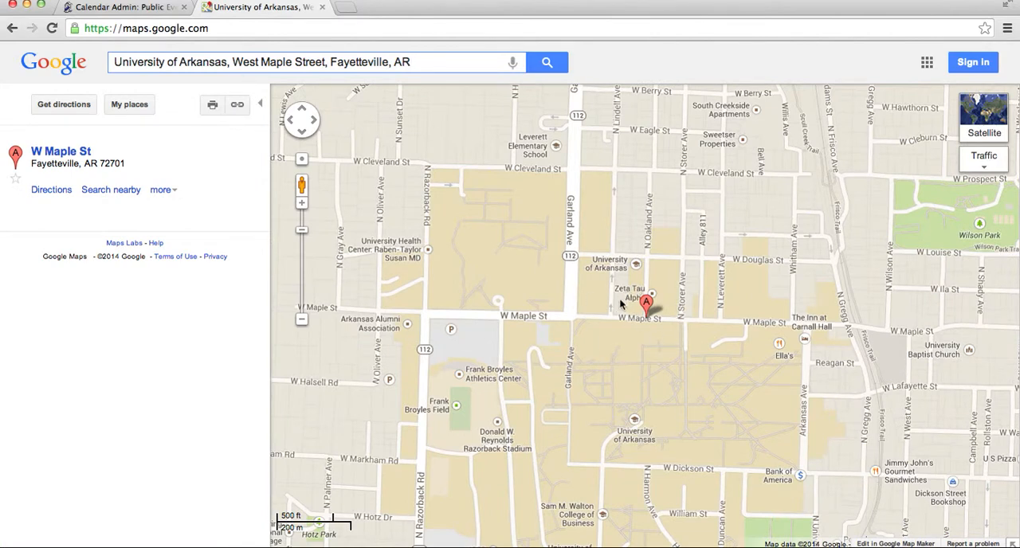
left_click(238, 110)
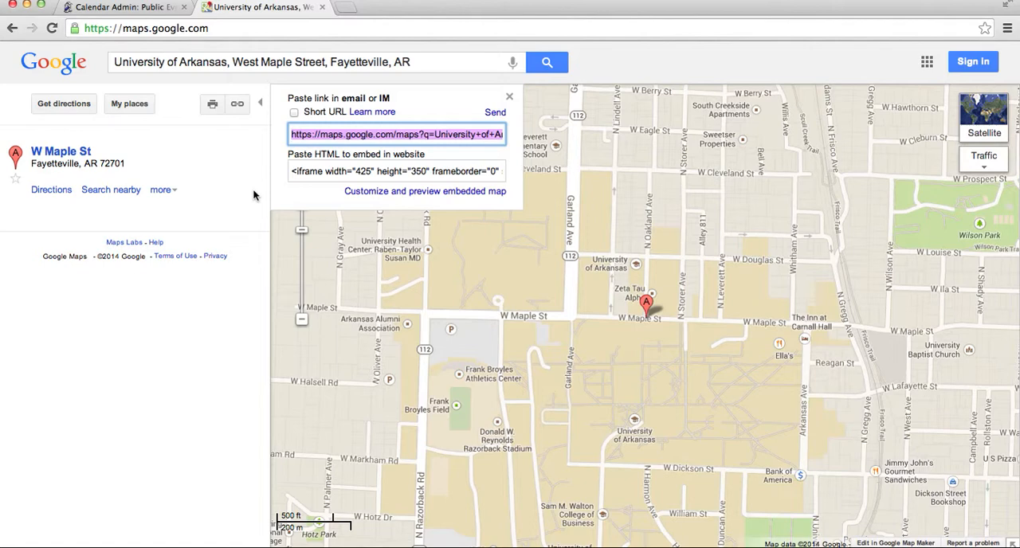
Paste the copied map link as the location's URL, then return to the administration start page without adding the location
left_click(154, 10)
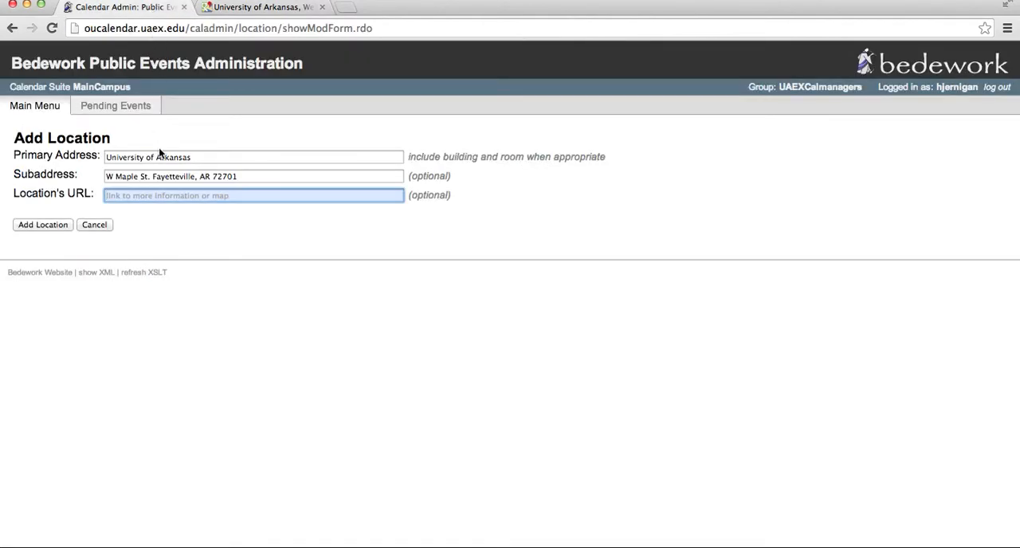
key("super+v")
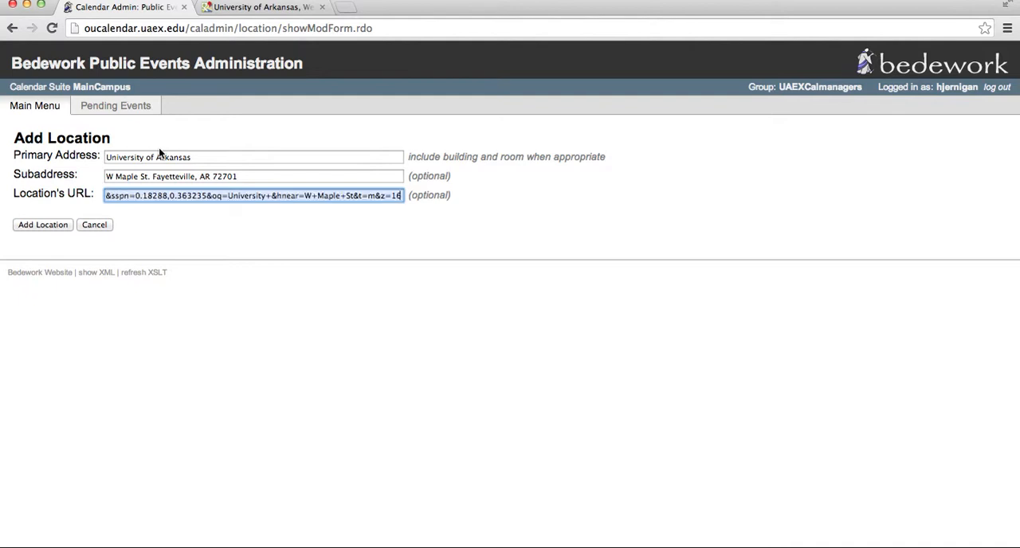
left_click(252, 7)
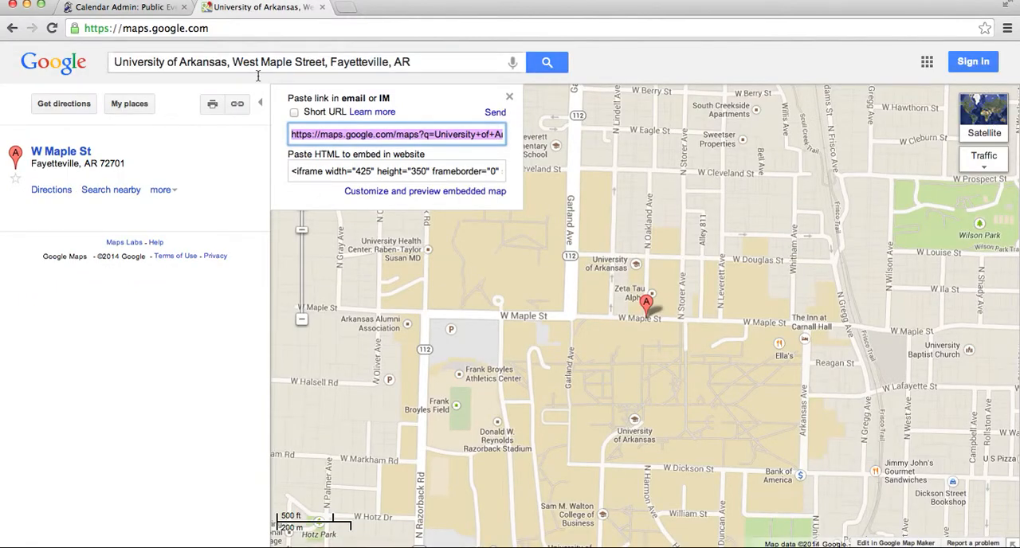
left_click(164, 8)
key("super+v")
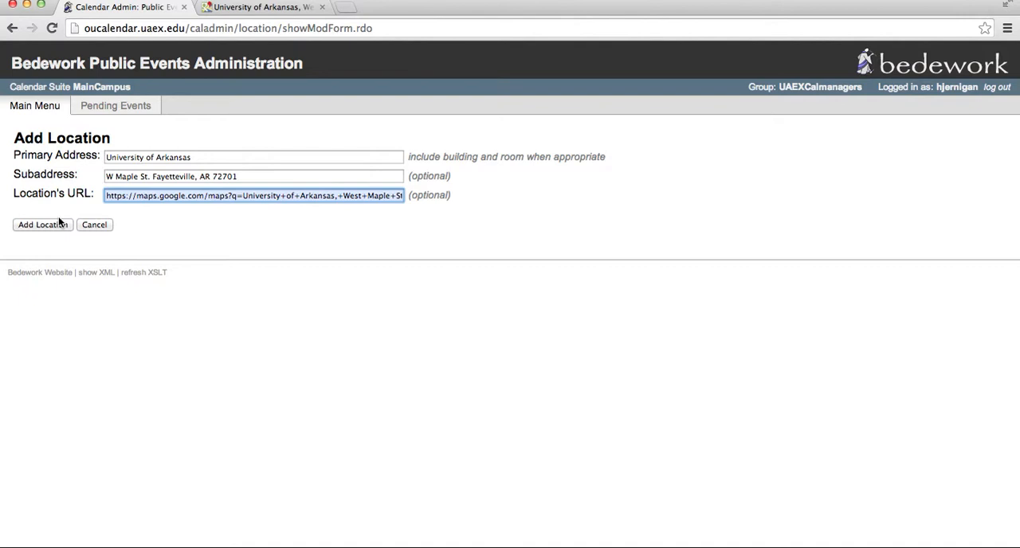
left_click(31, 108)
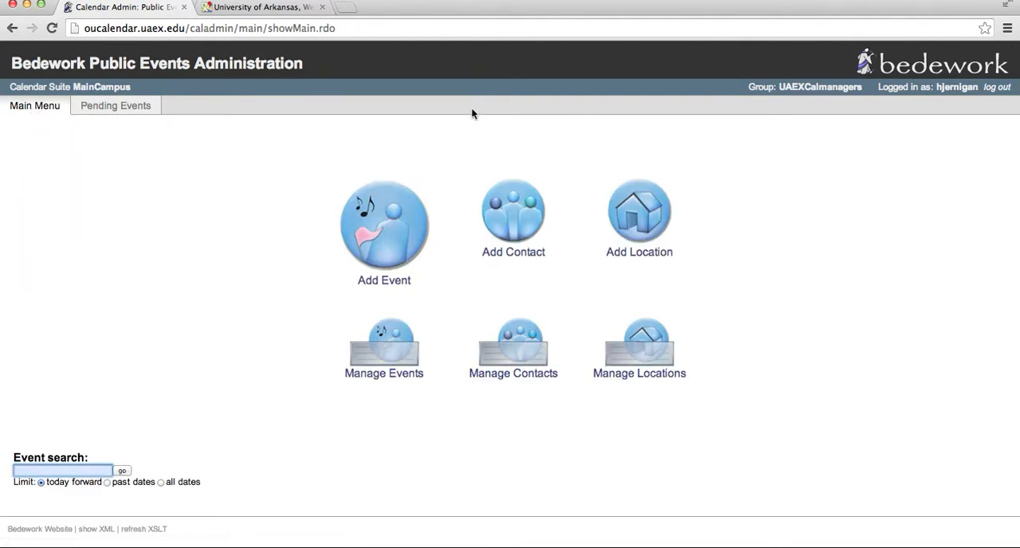
Start a new contact and enter the contact's full name and phone number
left_click(515, 229)
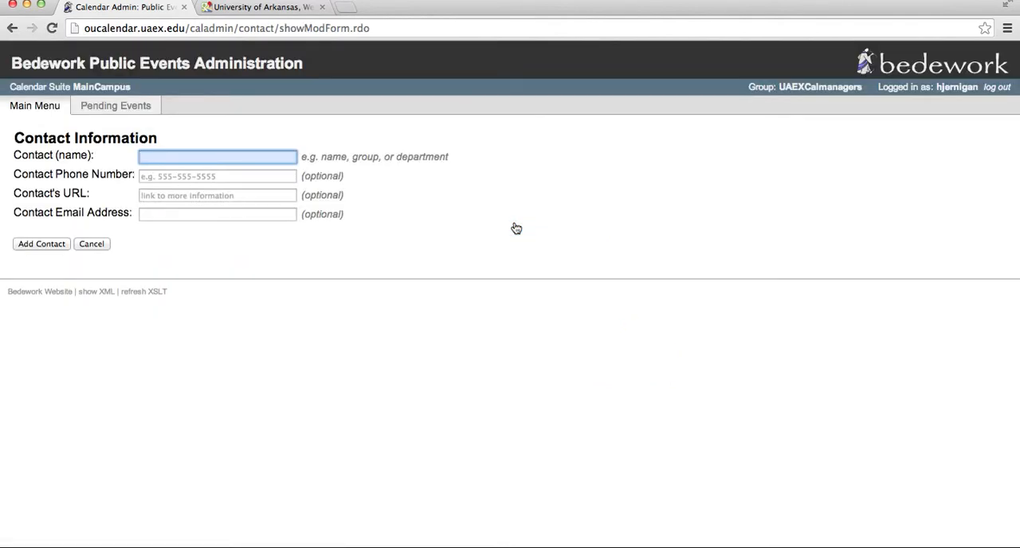
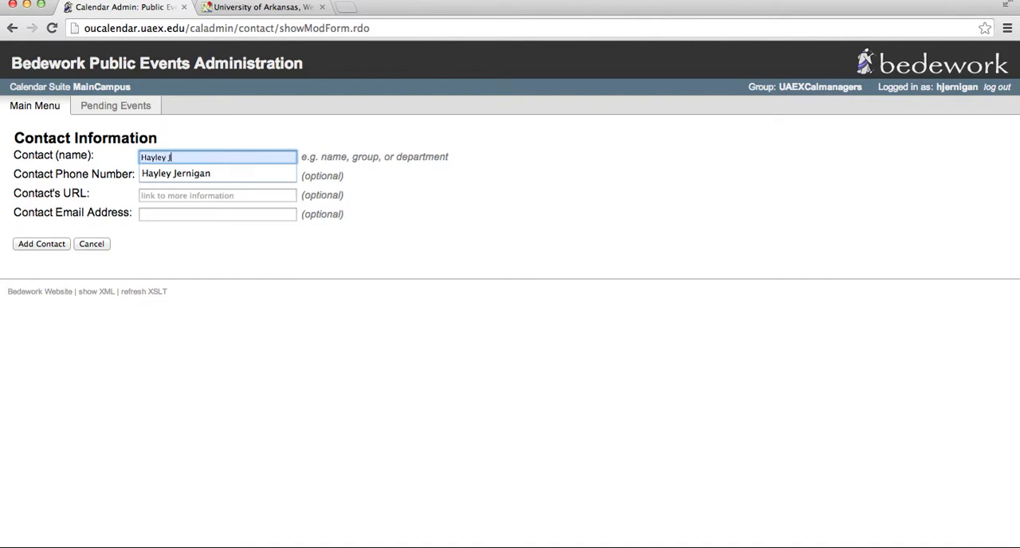
key("Tab")
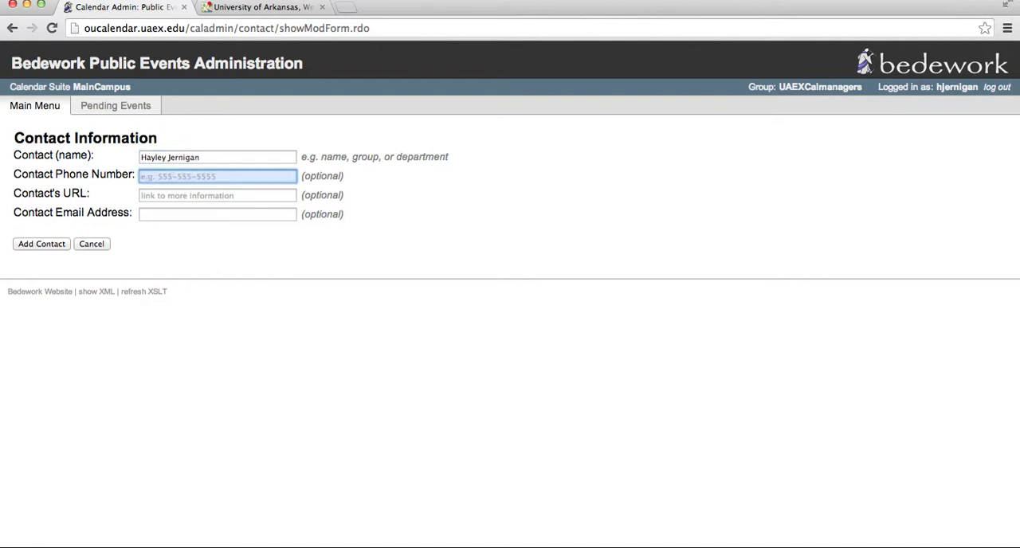
type("479 555 5555")
key("Tab")
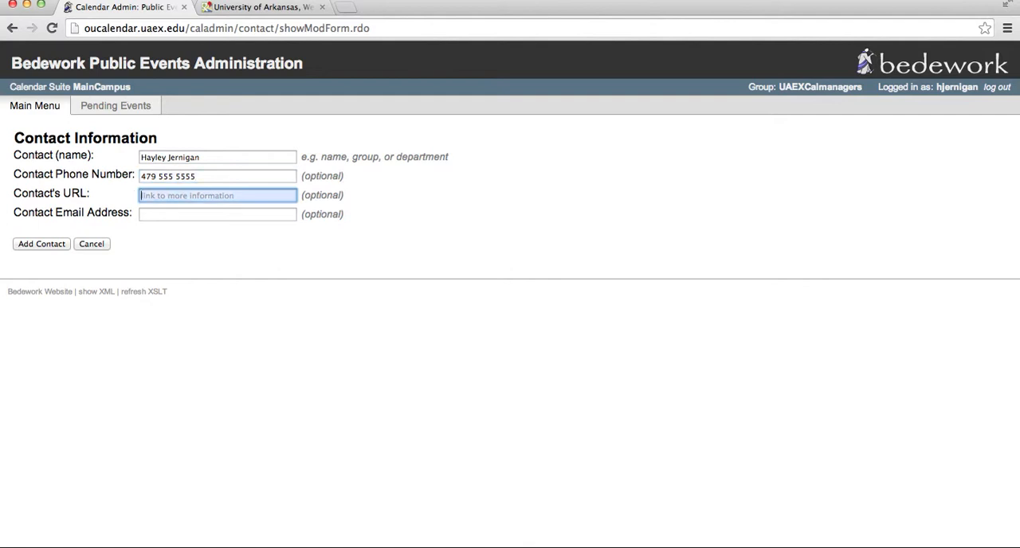
Leave the contact's URL blank, fill in the contact's e-mail address, and return to the administration start page without adding the contact
key("Tab")
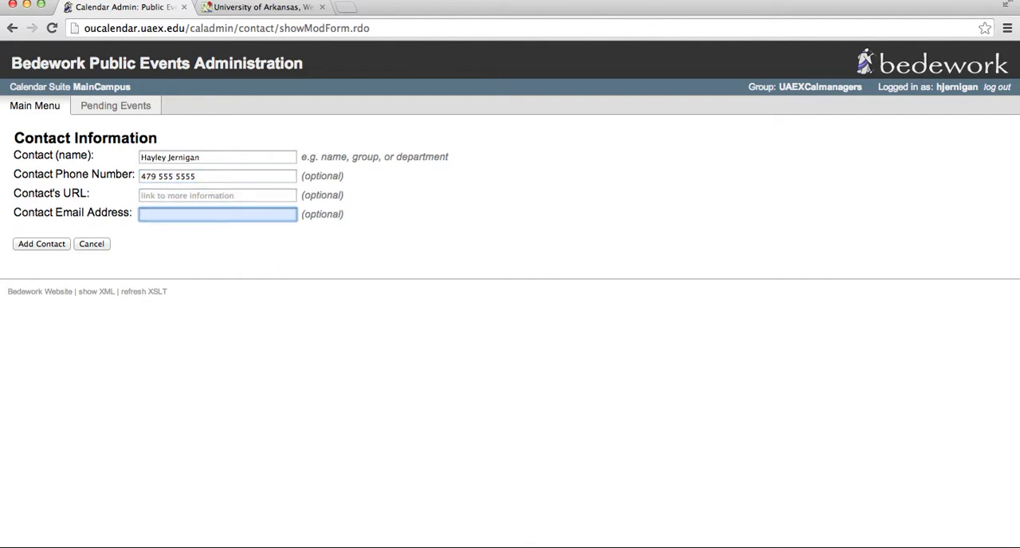
key("Down")
key("Return")
left_click(27, 114)
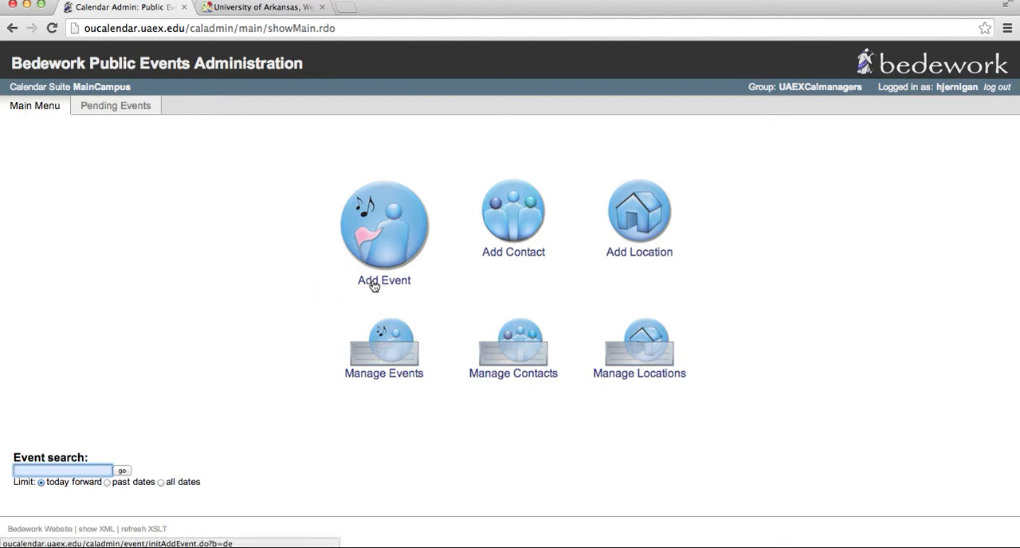
Start a new event and set it to recur, viewing the start-date and recurrence-date calendars without changing either date
left_click(404, 231)
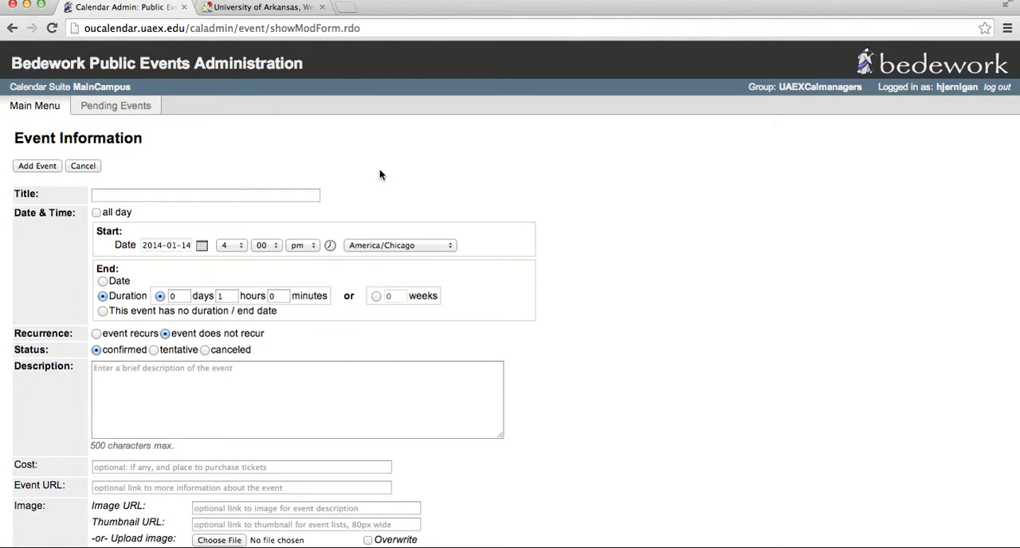
left_click(201, 246)
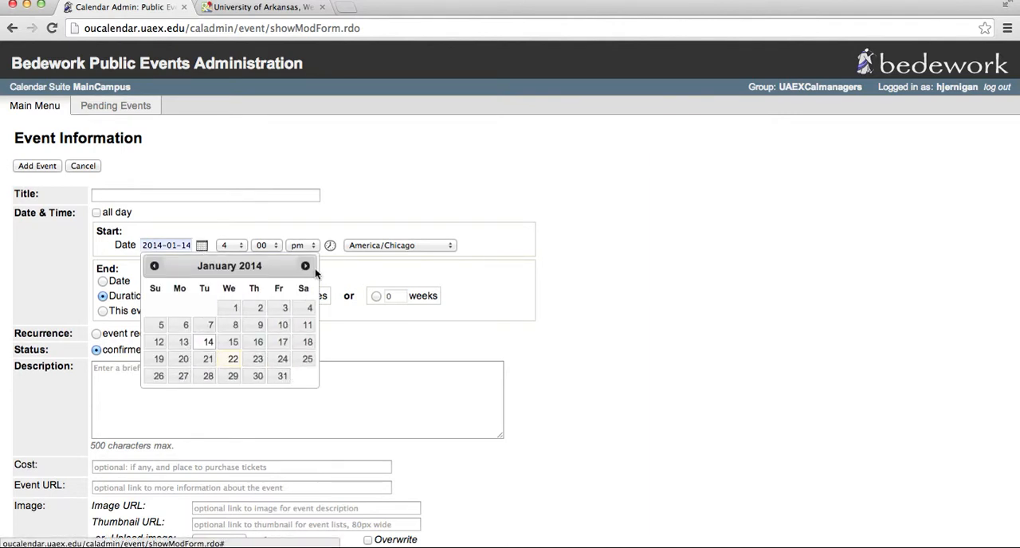
left_click(371, 280)
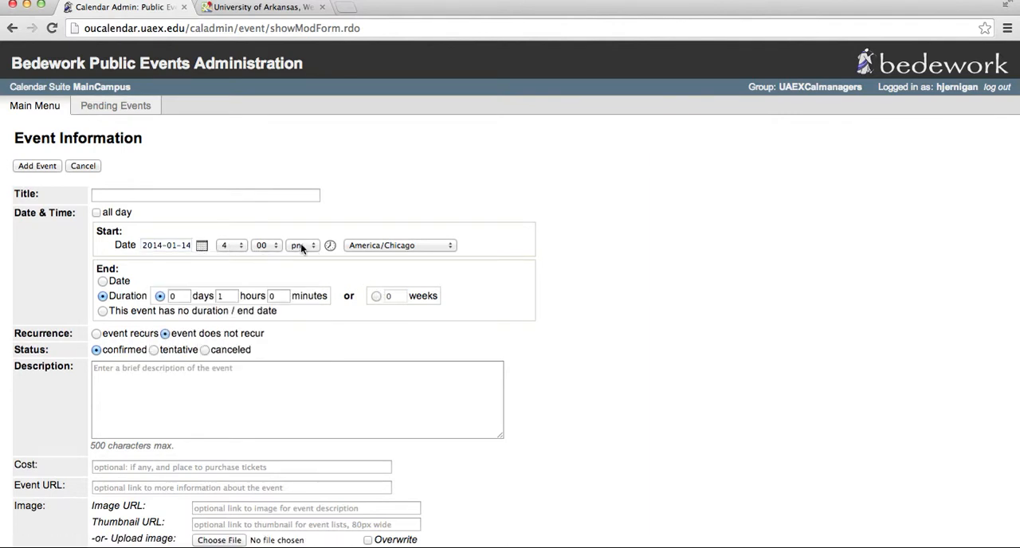
left_click(96, 333)
scroll(94, 279, "down", 2)
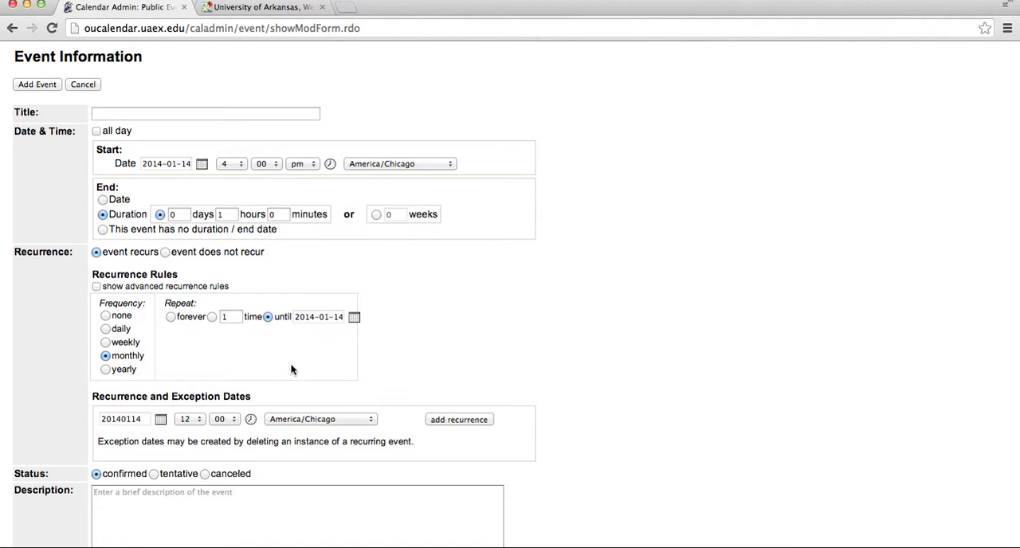
left_click(141, 417)
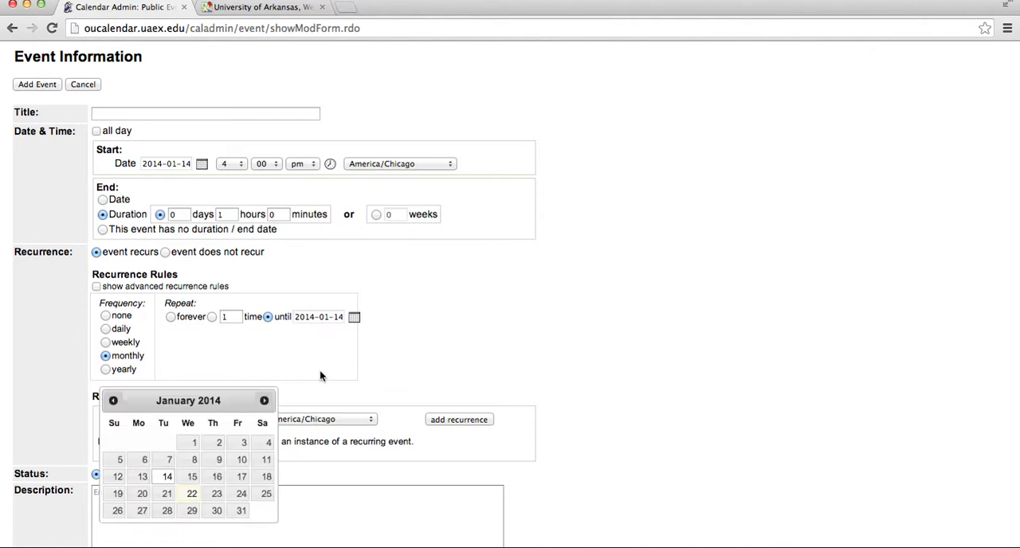
left_click(320, 376)
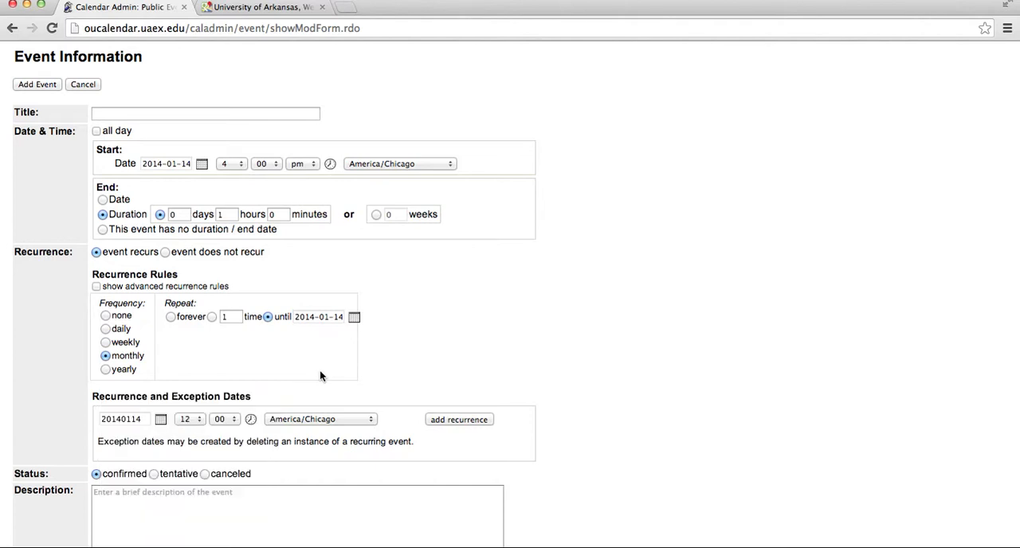
Switch the event's location choices from preferred to all and browse the location list without choosing one
scroll(314, 371, "down", 5)
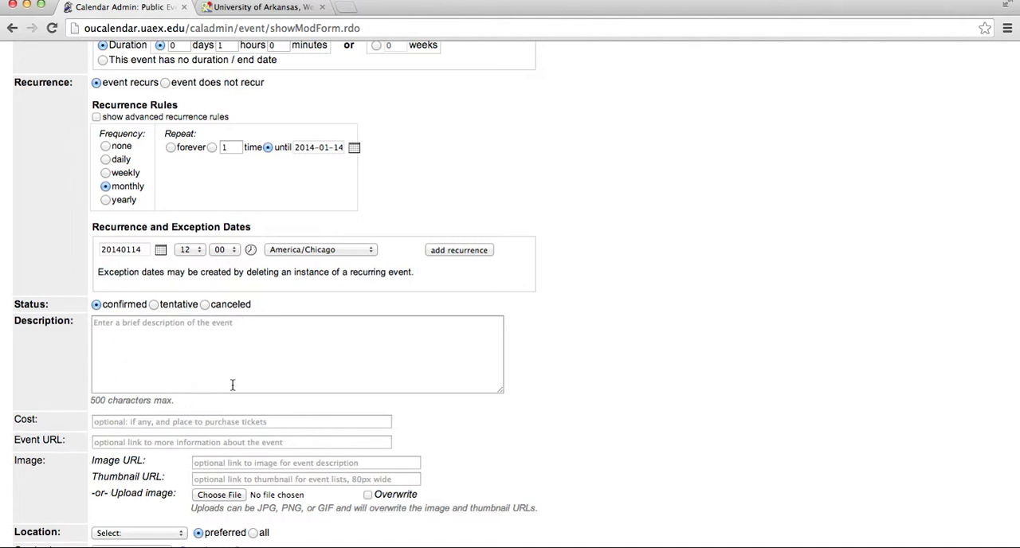
scroll(230, 342, "down", 2)
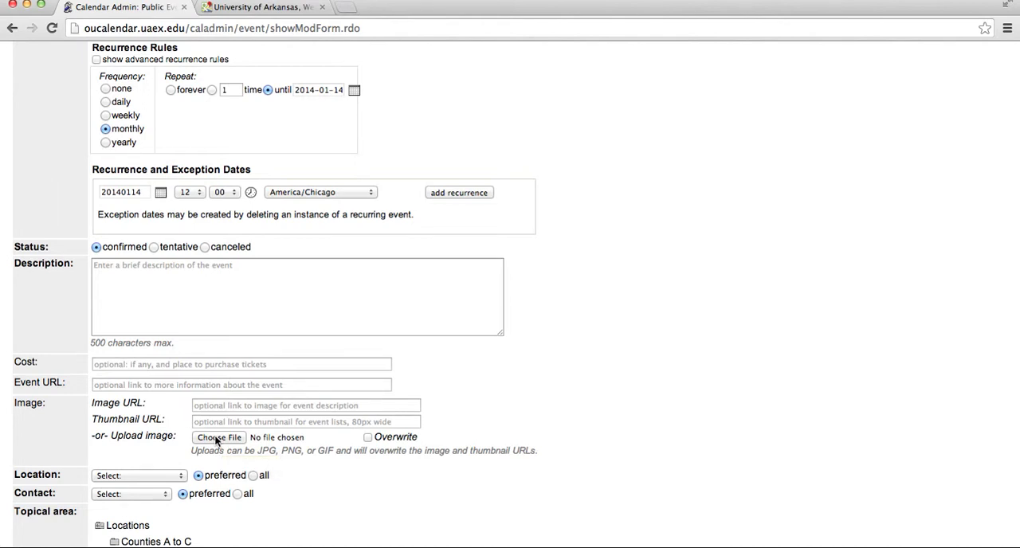
scroll(215, 440, "down", 3)
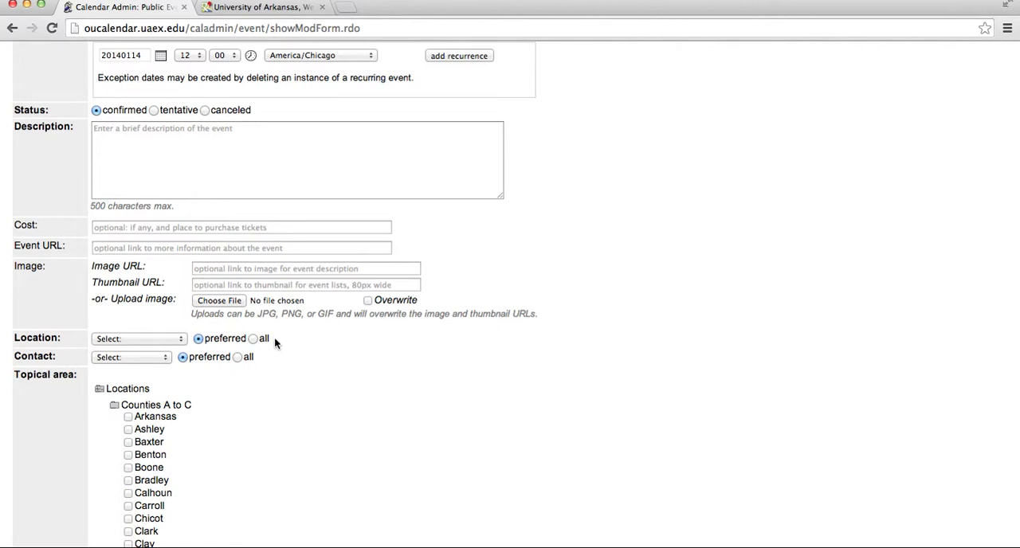
left_click(252, 338)
left_click(253, 338)
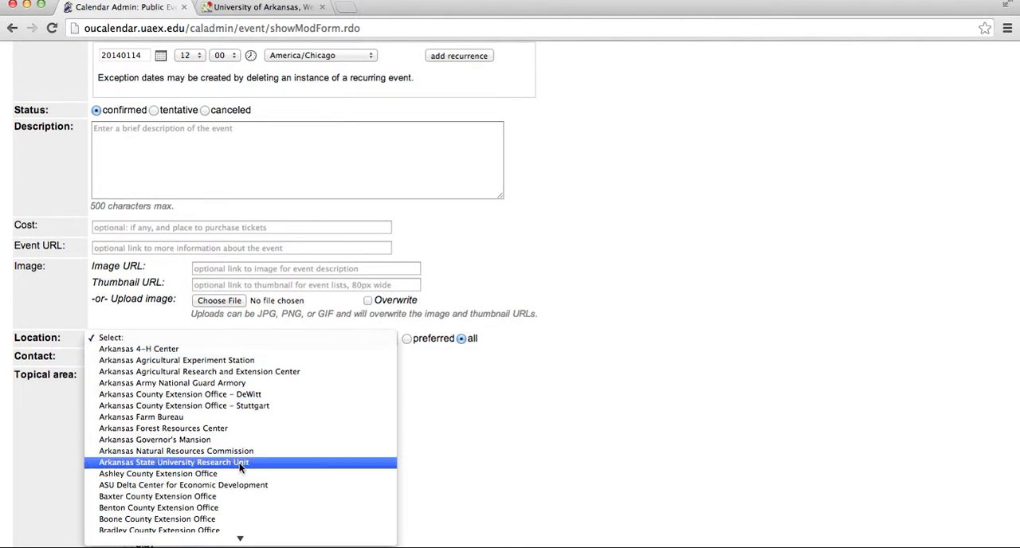
scroll(239, 468, "down", 5)
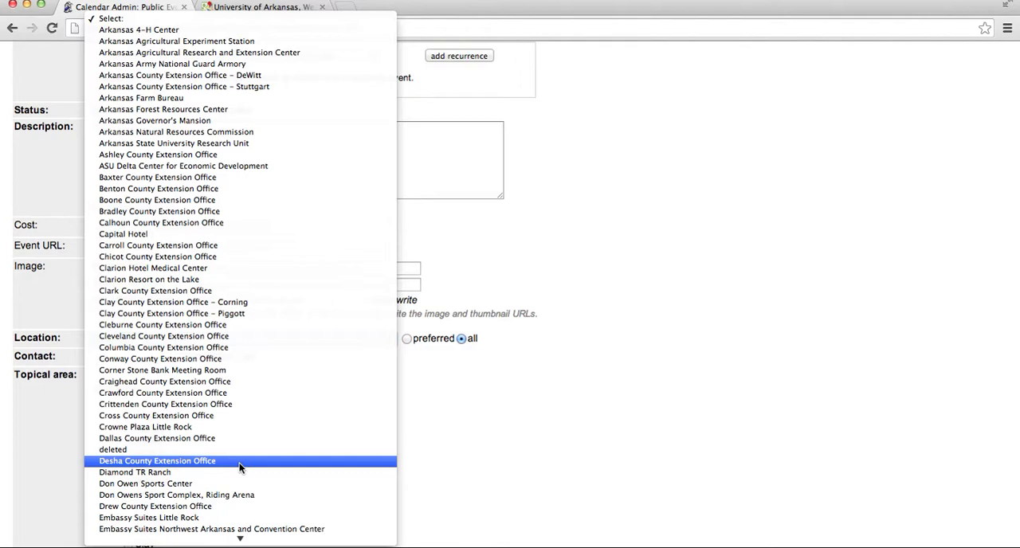
left_click(663, 303)
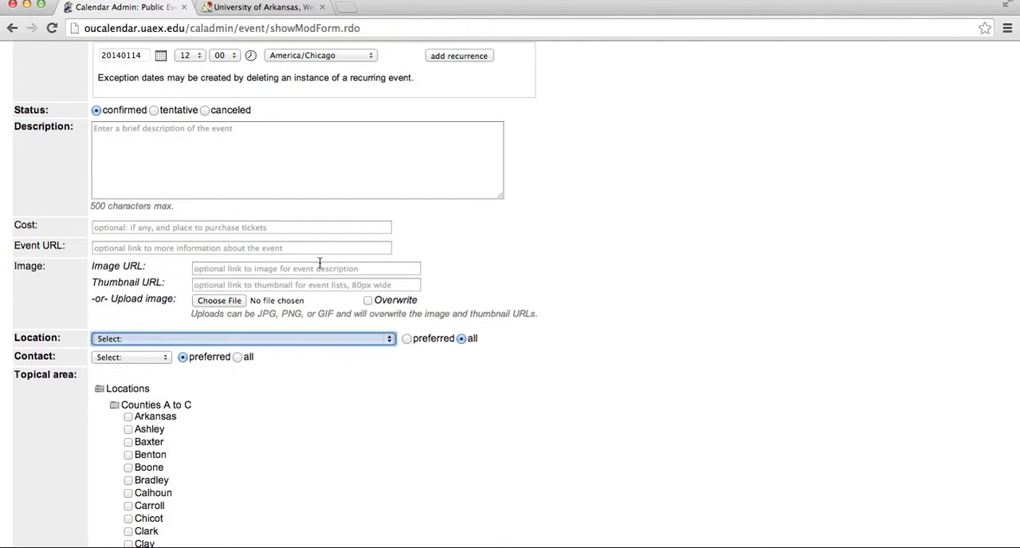
Switch the event's contact choices from preferred to all and browse the contact list without choosing one
left_click(237, 357)
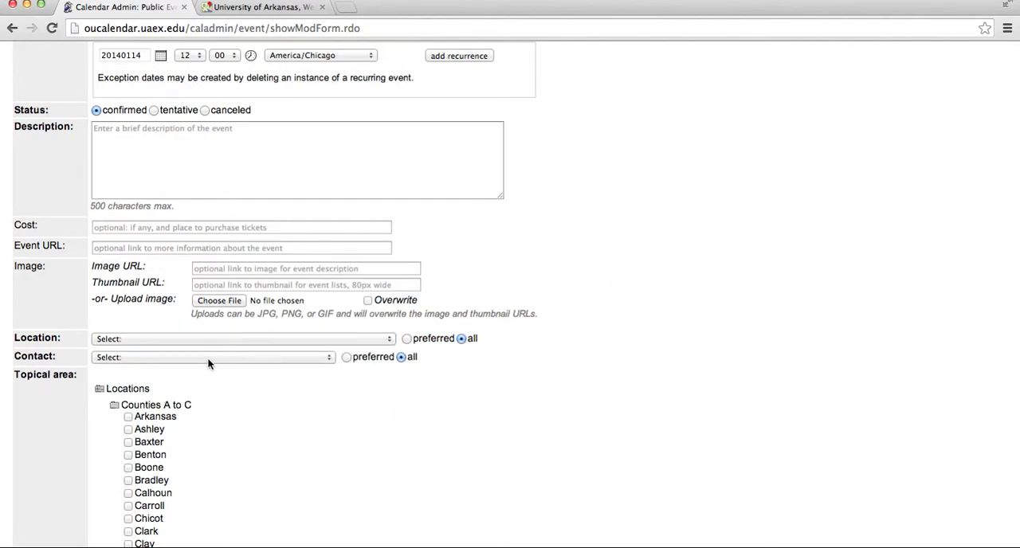
left_click(211, 356)
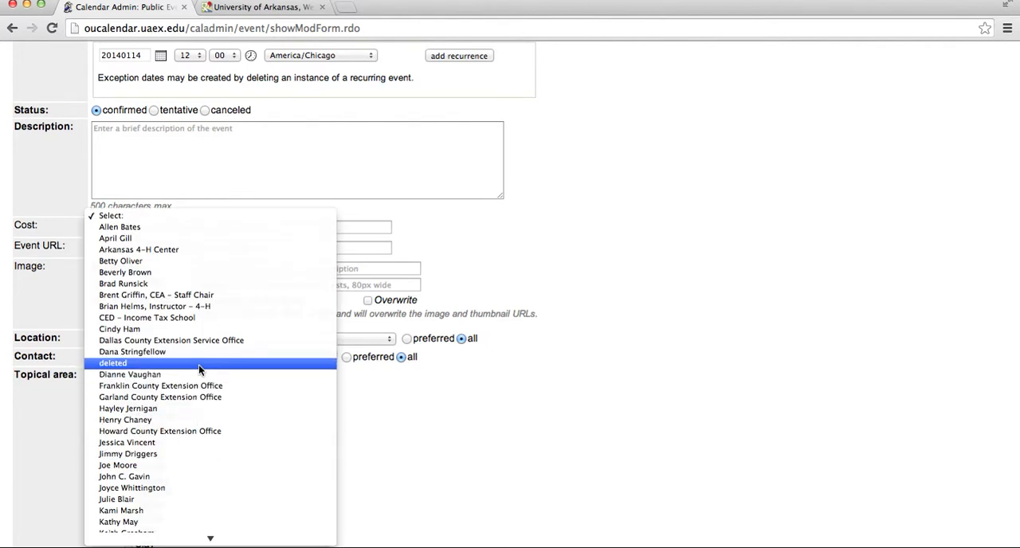
left_click(445, 393)
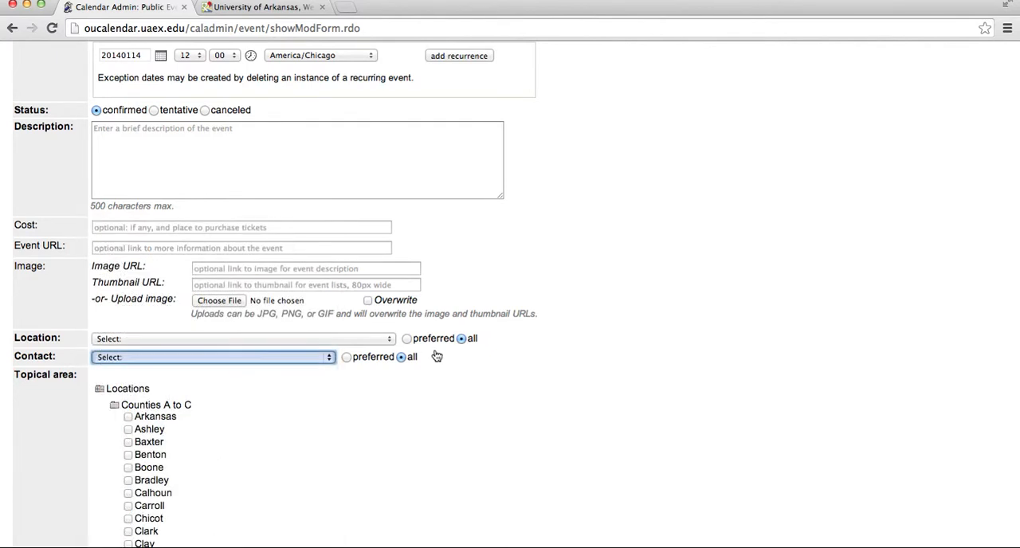
Set the event's location and contact choices back to preferred, viewing the preferred location list without choosing one
left_click(407, 339)
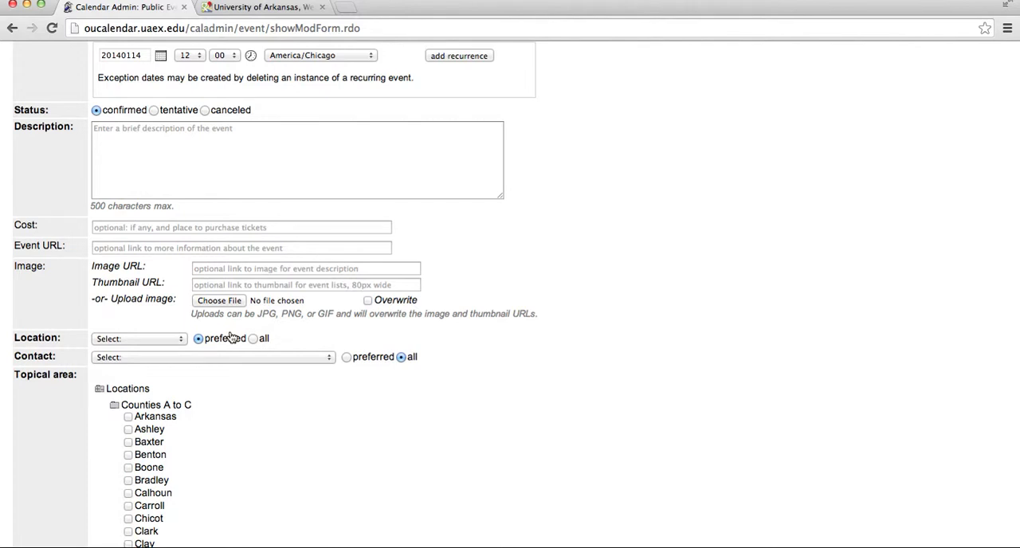
left_click(154, 339)
left_click(155, 335)
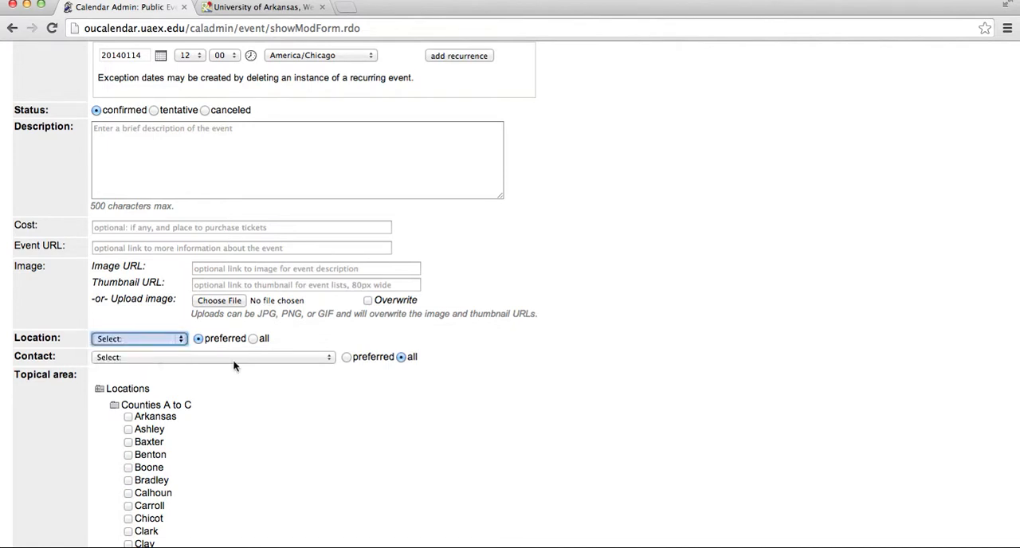
left_click(346, 358)
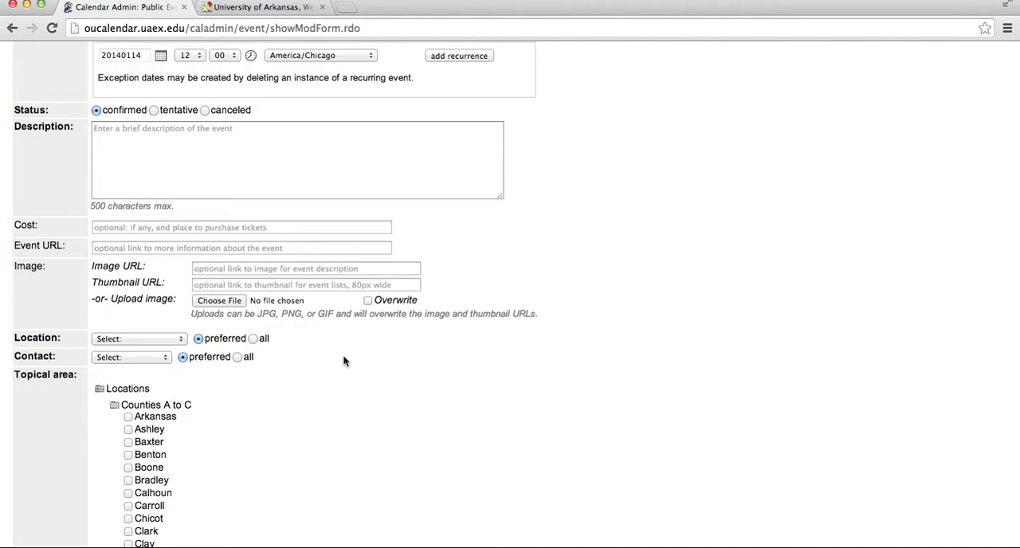
Review the event form's topical areas from Locations to Internal, and return to the administration start page without adding the event
scroll(343, 361, "down", 7)
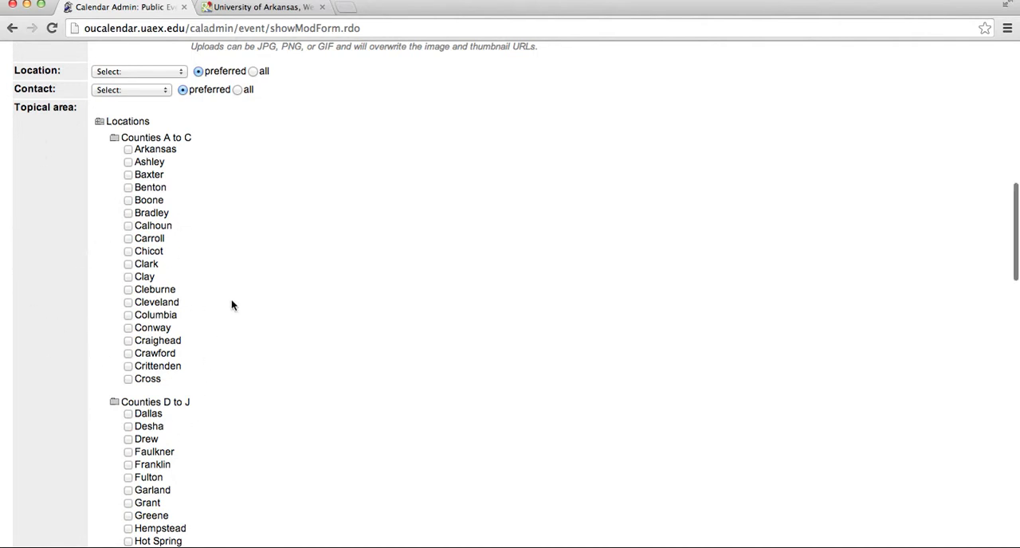
scroll(232, 303, "down", 12)
scroll(232, 304, "down", 13)
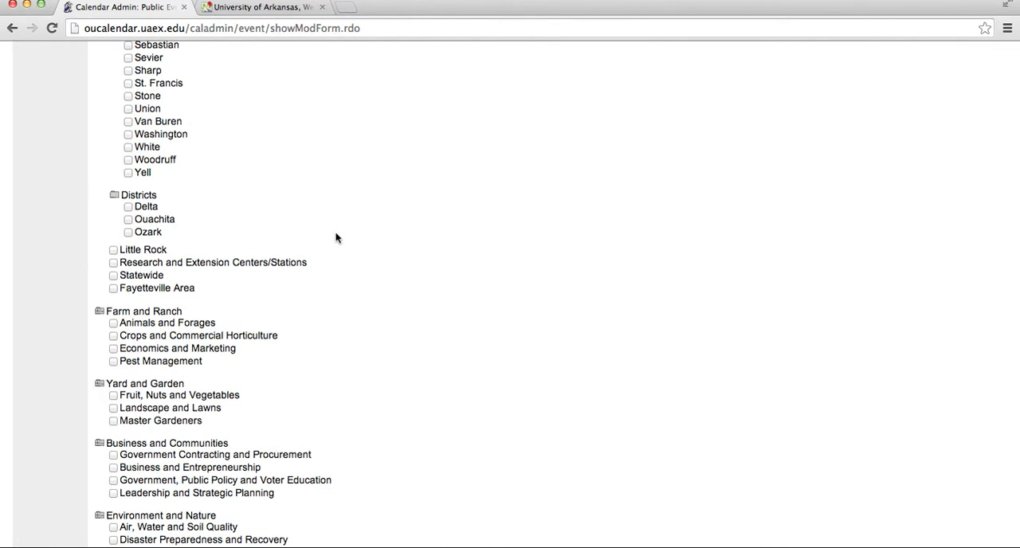
scroll(169, 347, "down", 5)
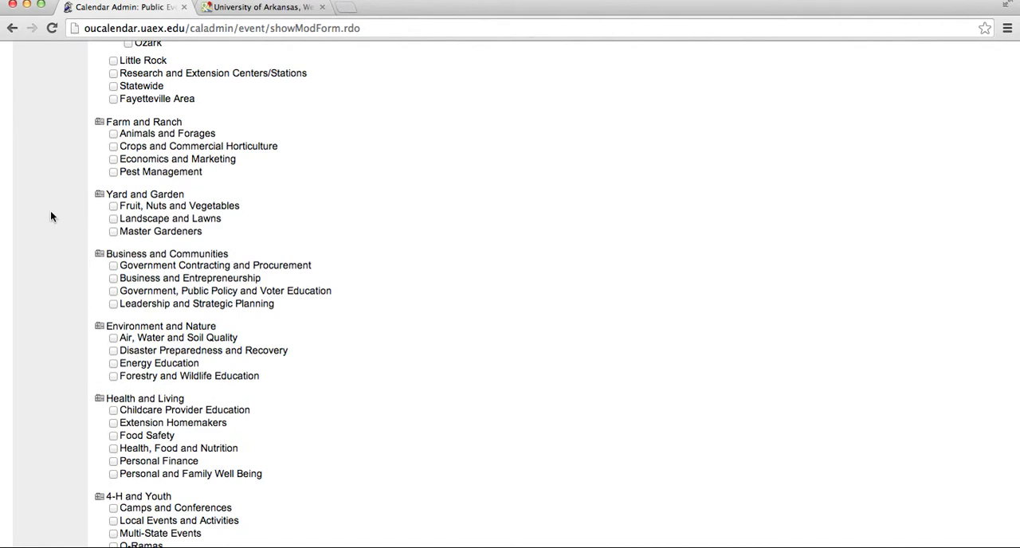
scroll(50, 216, "down", 4)
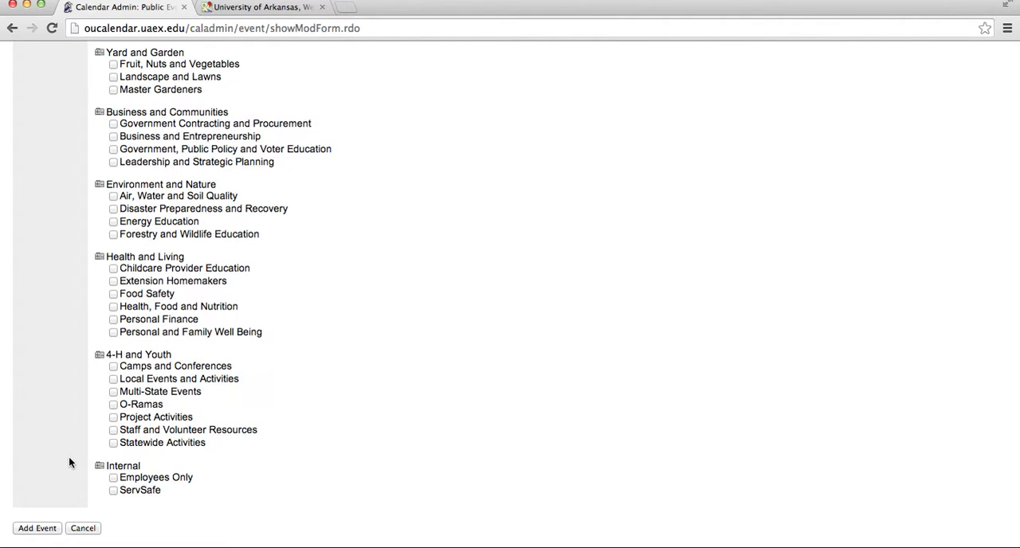
scroll(69, 463, "down", 1)
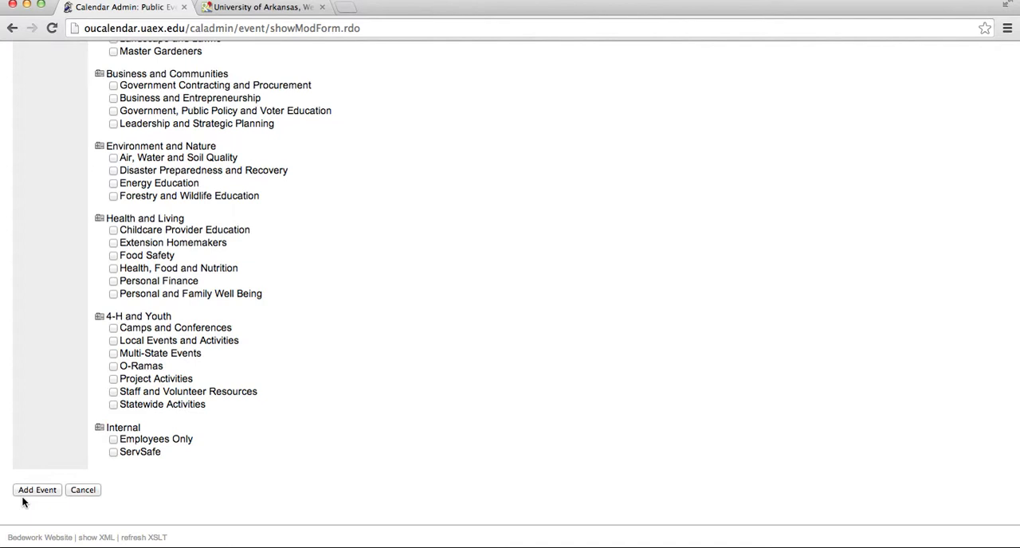
scroll(70, 264, "up", 10)
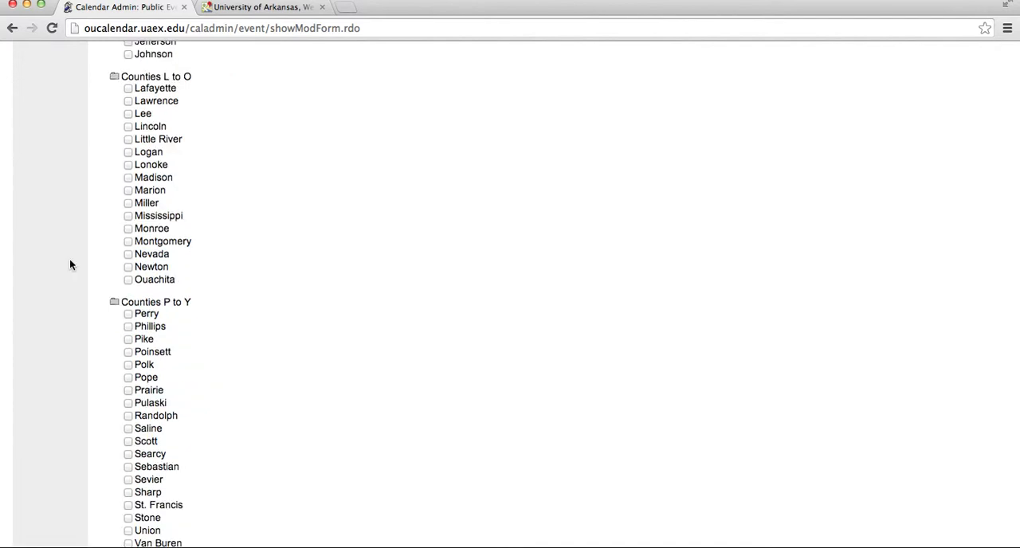
scroll(70, 265, "up", 5)
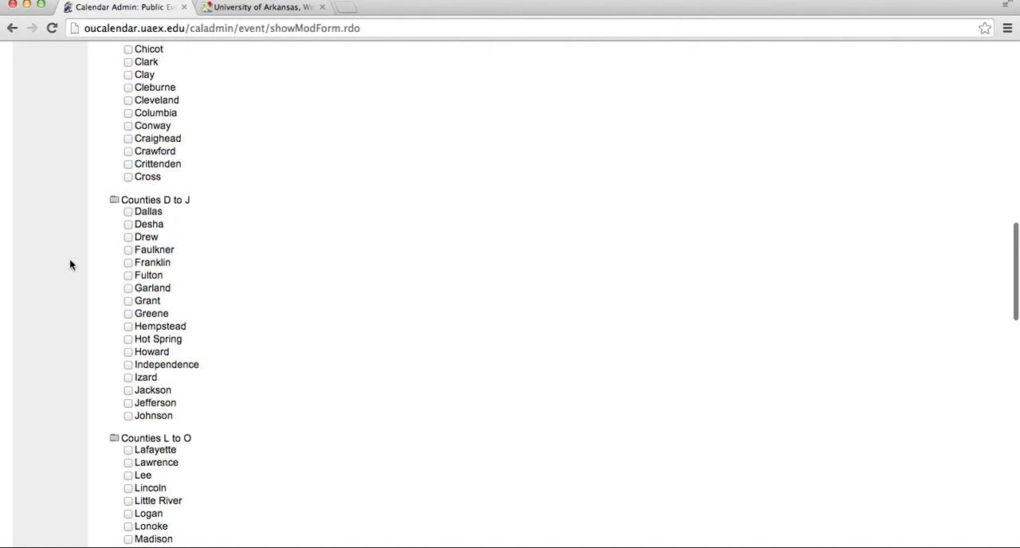
scroll(69, 265, "up", 2)
scroll(69, 265, "up", 5)
scroll(69, 264, "up", 4)
left_click(33, 111)
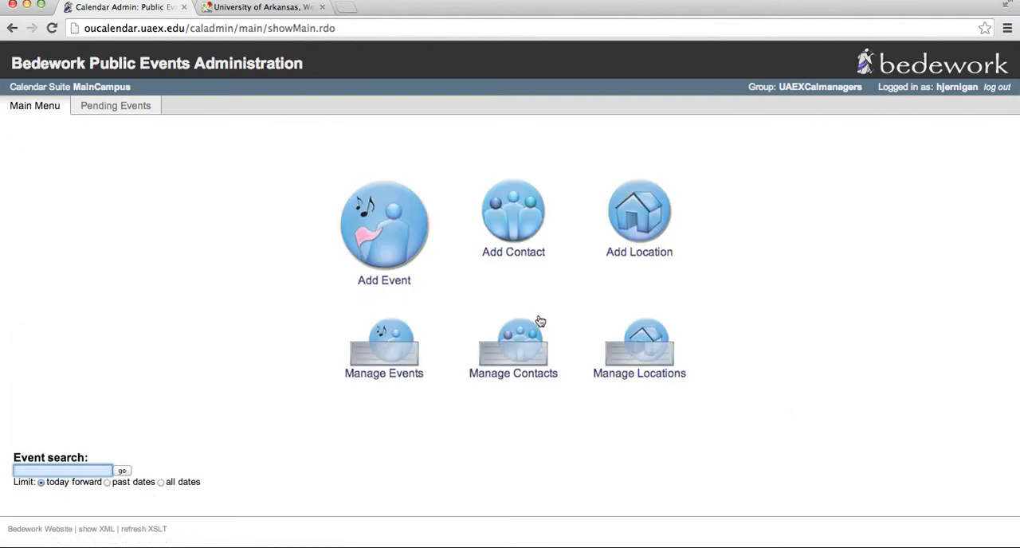
View the list of existing contacts and the blank form for a new contact, and return to the administration start page
left_click(528, 334)
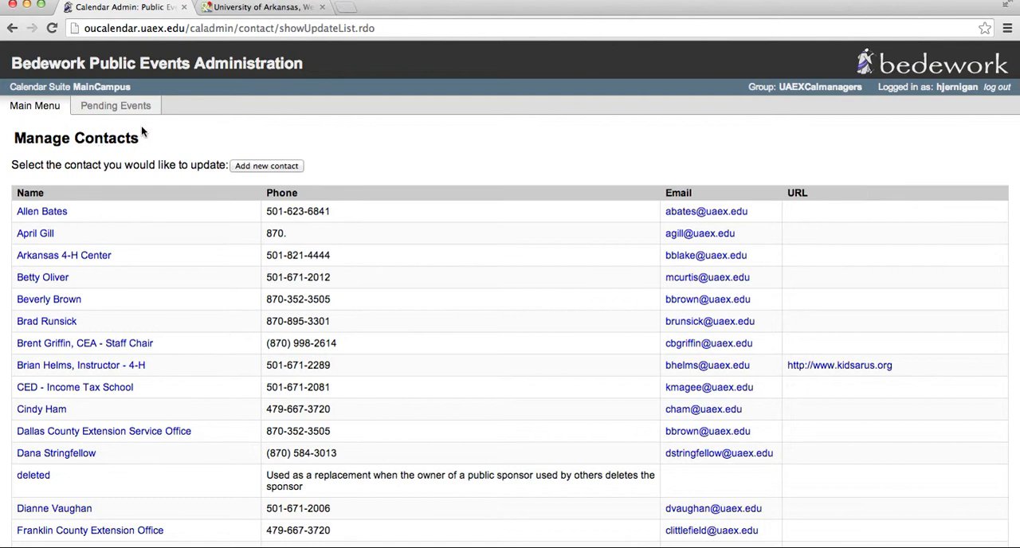
left_click(285, 166)
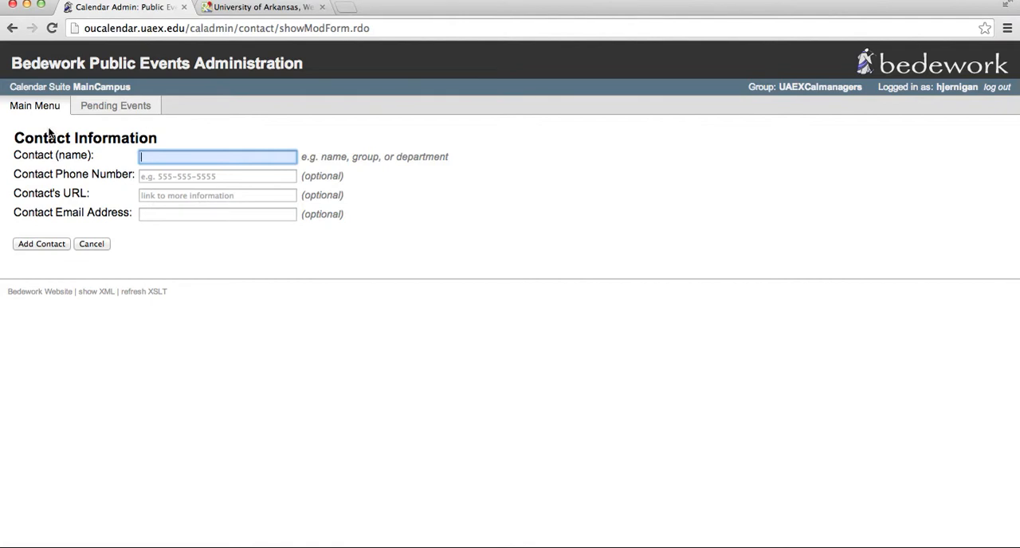
left_click(48, 112)
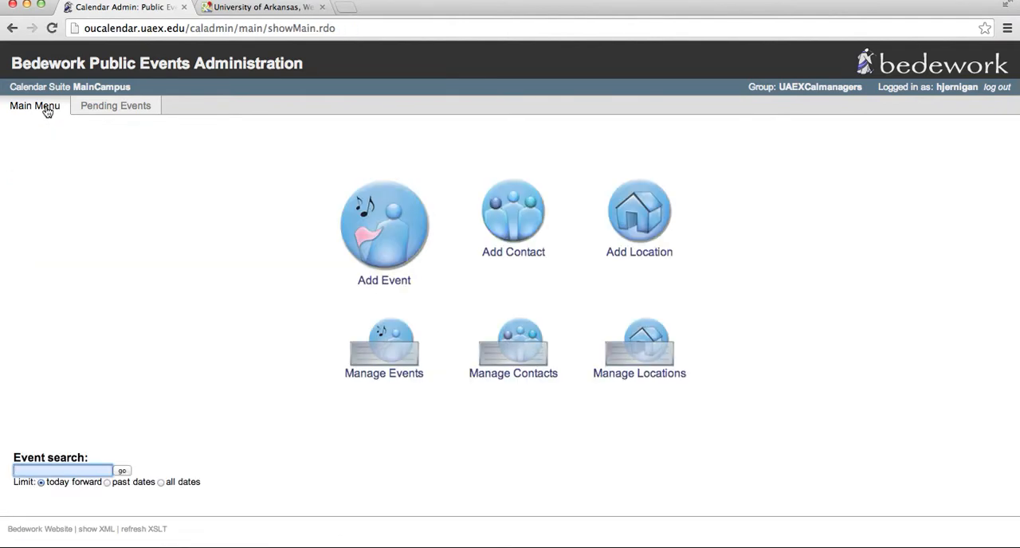